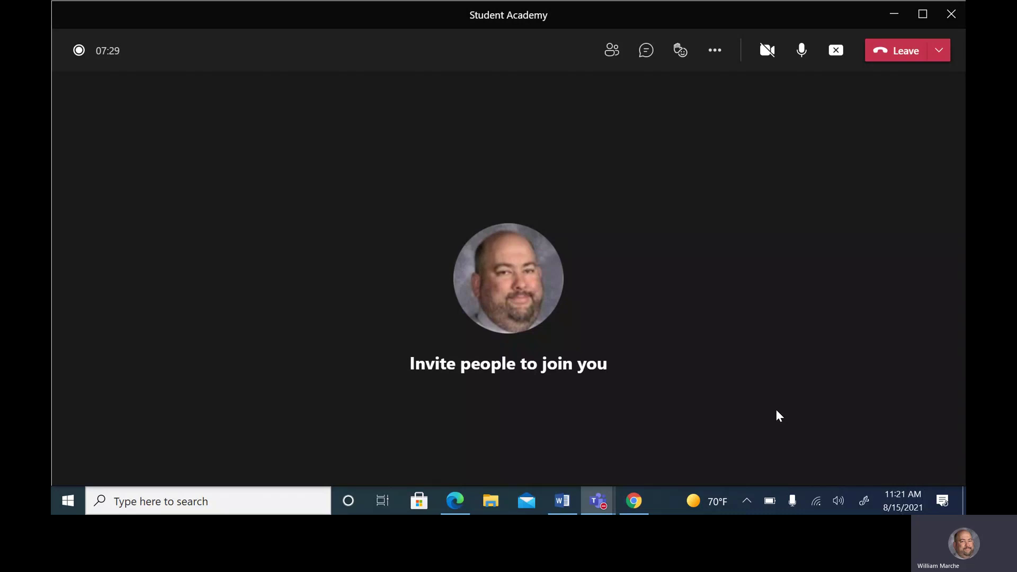
Minimize the Teams meeting window to reveal the browser's Email Sent confirmation page
{"action": "left_click", "coordinate": [893, 14]}
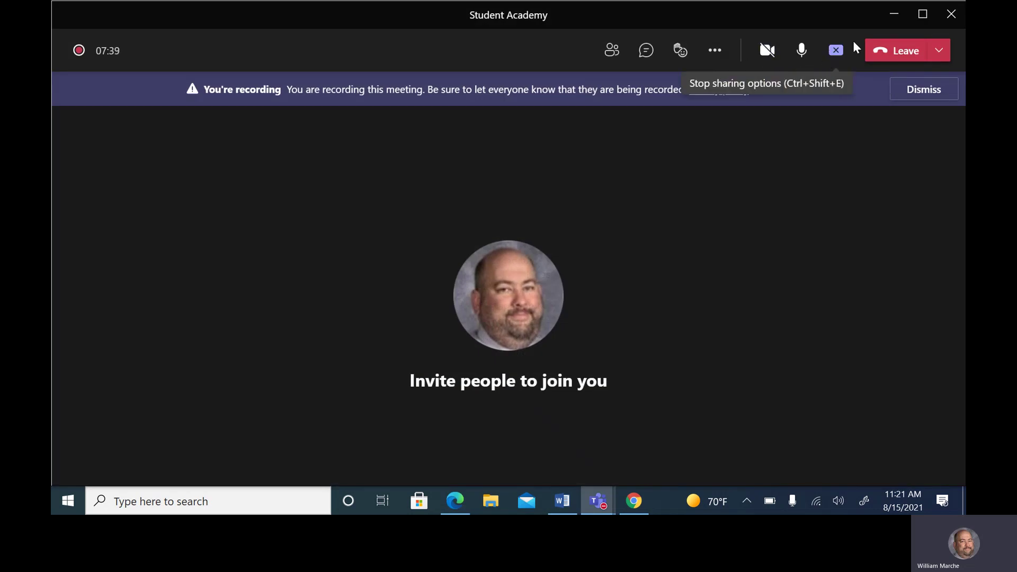
{"action": "left_click", "coordinate": [885, 20]}
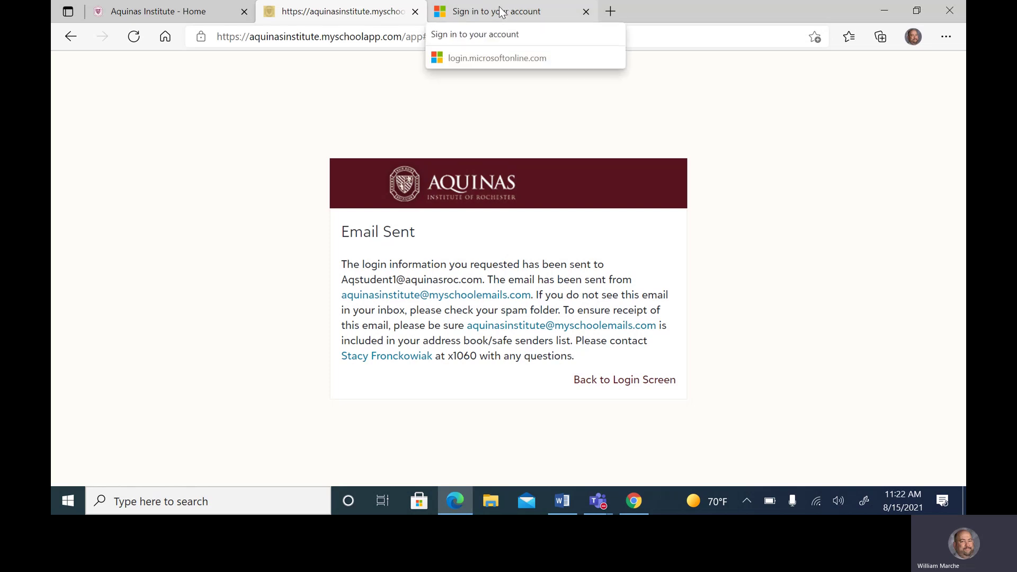
View the Aquinas Institute home page's Quick Links, then return to the Microsoft sign-in tab
{"action": "left_click", "coordinate": [115, 13]}
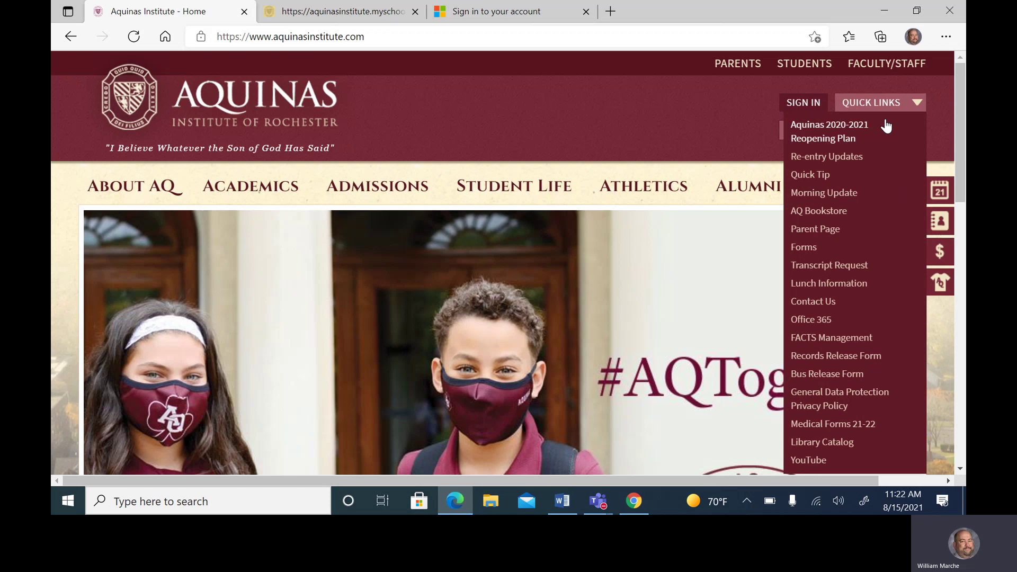
{"action": "left_click", "coordinate": [921, 108]}
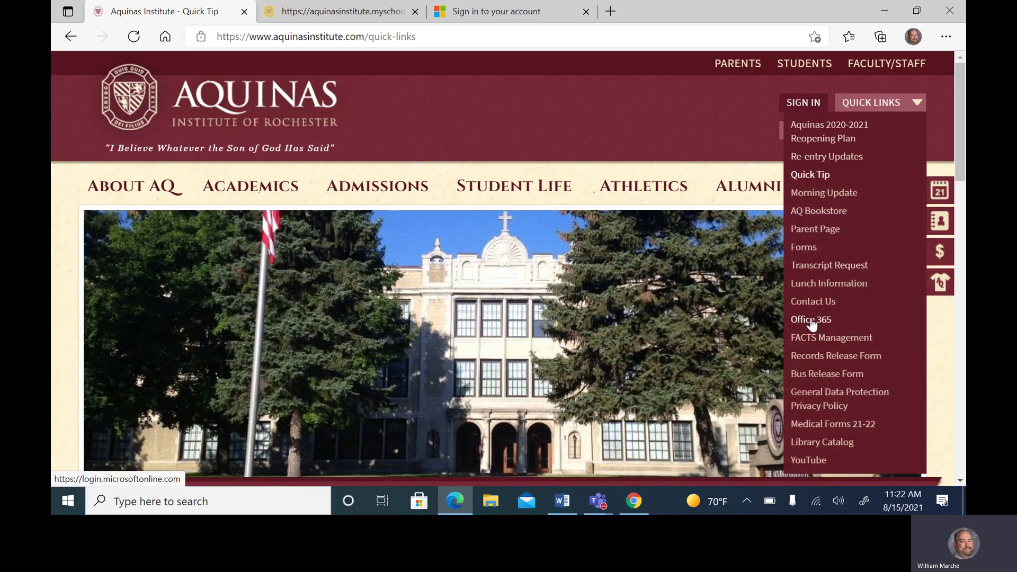
{"action": "left_click", "coordinate": [503, 10]}
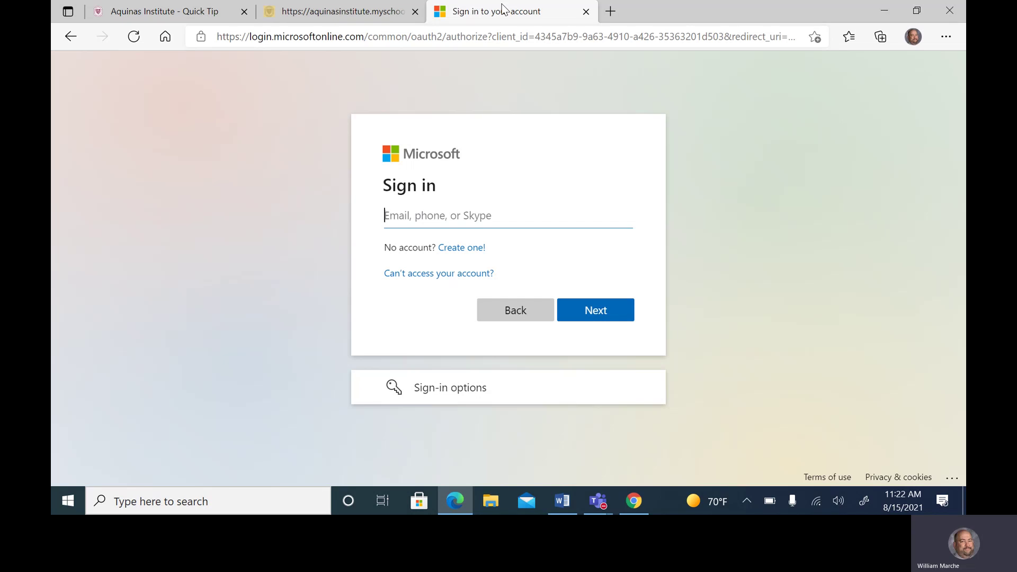
Enter the student's school e-mail address, fix its typos, and continue to the password prompt
{"action": "type", "text": "student"}
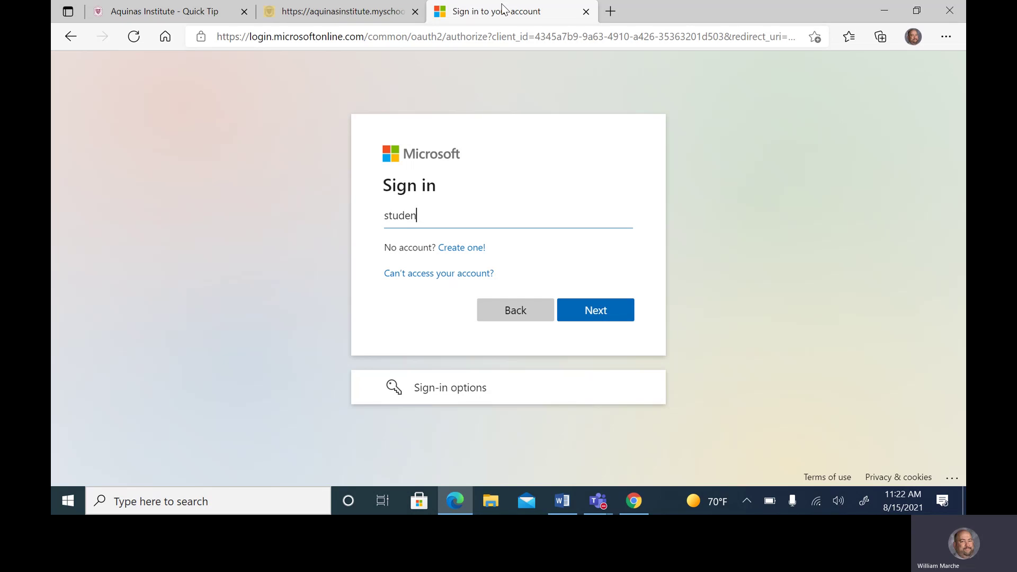
{"action": "key", "text": "BackSpace"}
{"action": "key", "text": "BackSpace"}
{"action": "key", "text": "BackSpace"}
{"action": "key", "text": "BackSpace"}
{"action": "key", "text": "BackSpace"}
{"action": "key", "text": "BackSpace"}
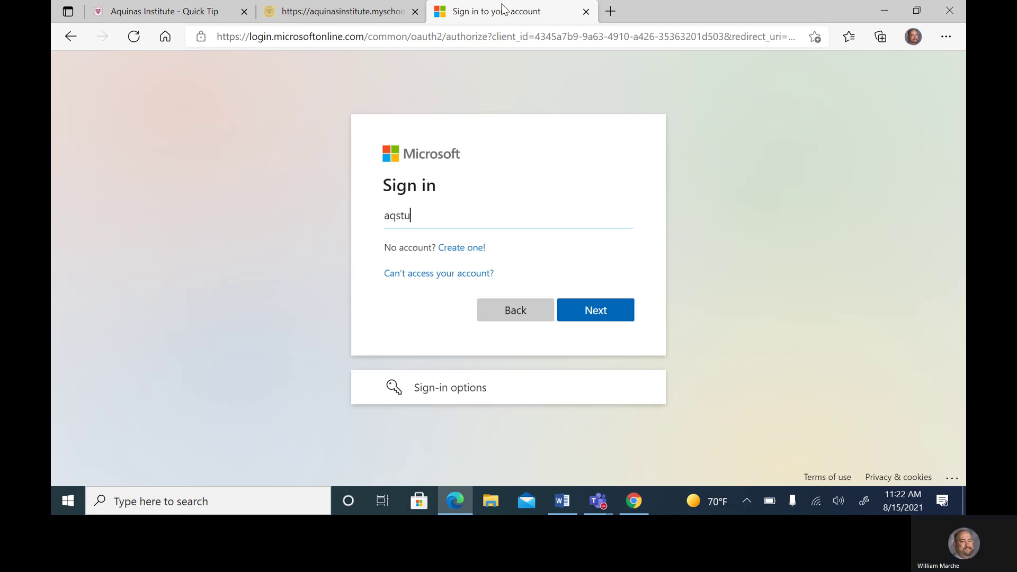
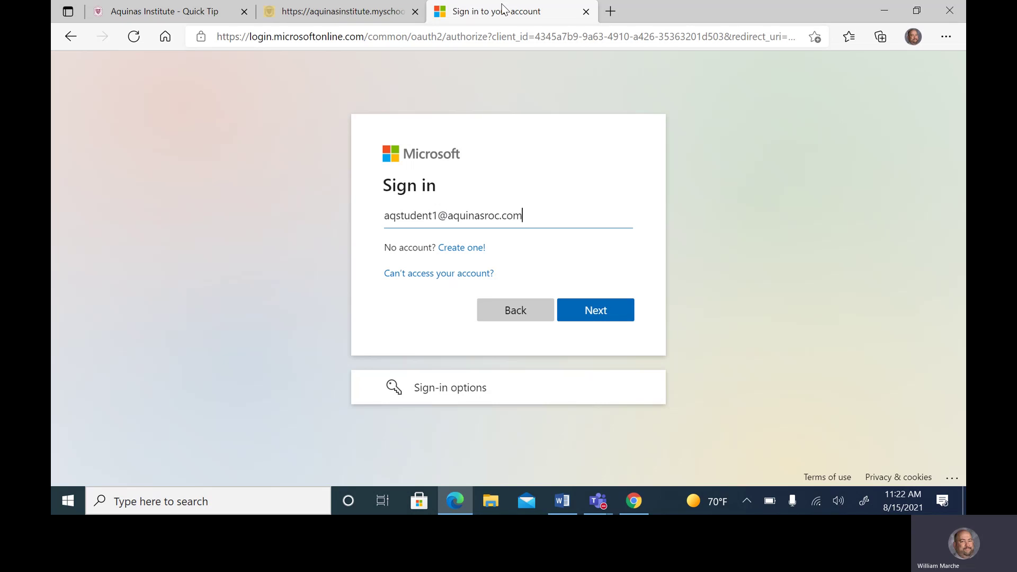
{"action": "key", "text": "Return"}
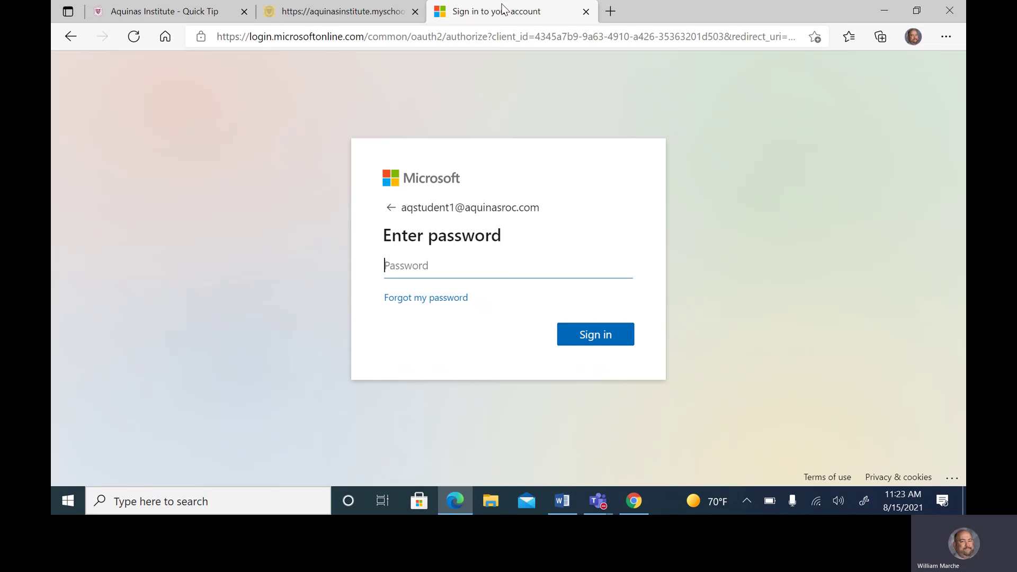
Sign in with the student's password, retrying once, and choose Yes to stay signed in
{"action": "type", "text": "***********"}
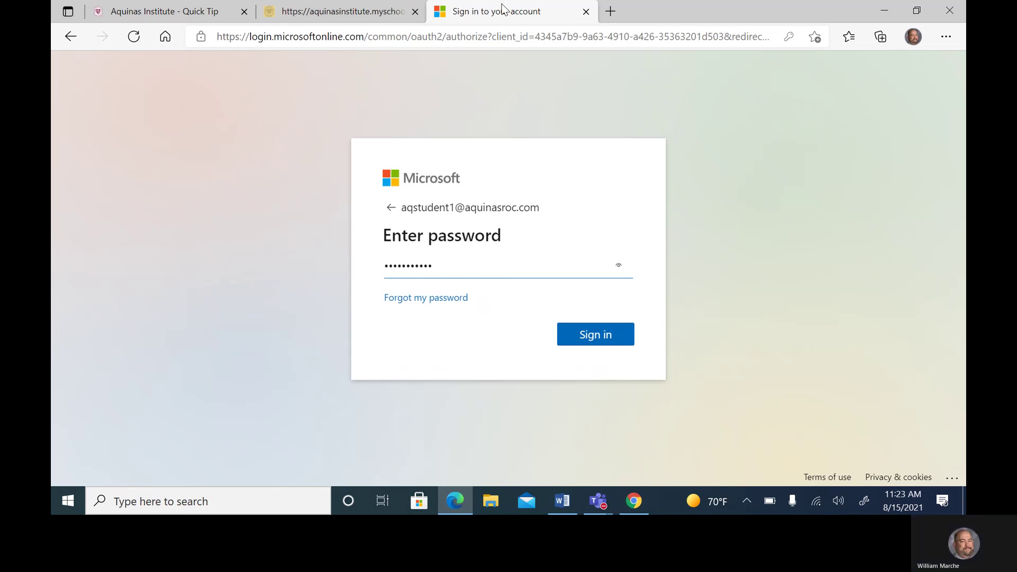
{"action": "left_click", "coordinate": [583, 337]}
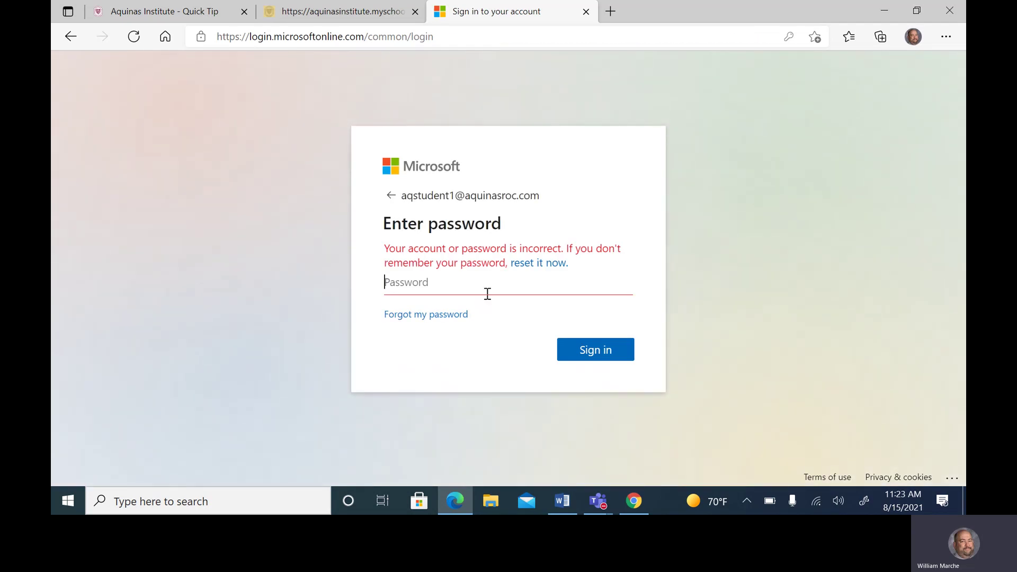
{"action": "type", "text": "***********"}
{"action": "left_click", "coordinate": [606, 349]}
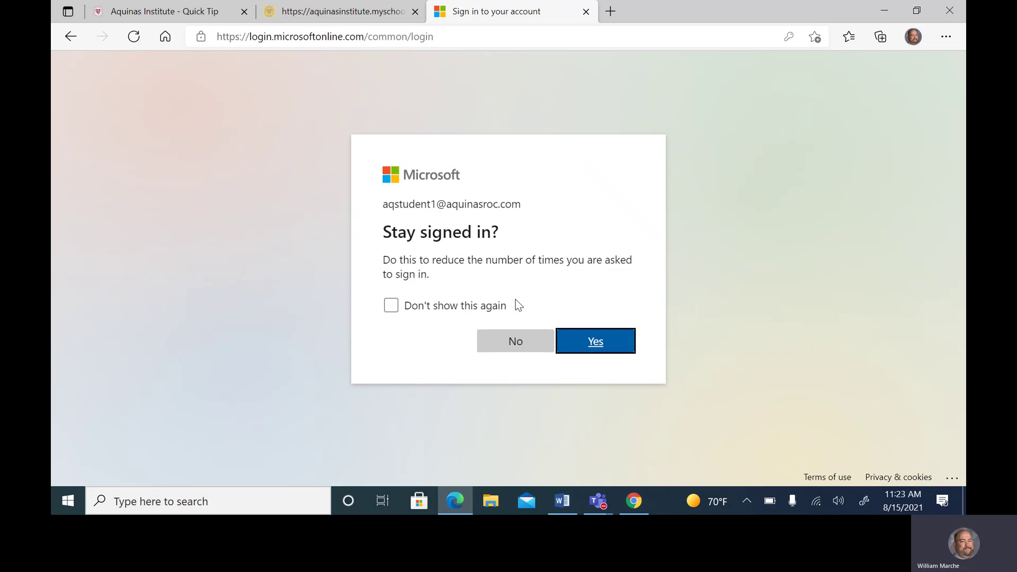
{"action": "left_click", "coordinate": [605, 338]}
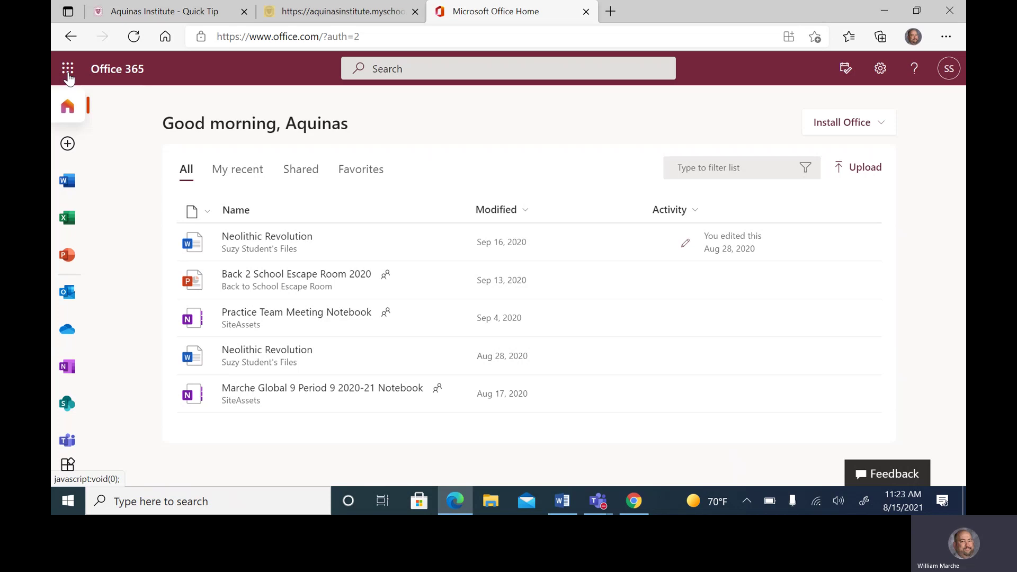
Launch Outlook from the Microsoft 365 app launcher to show the inbox
{"action": "left_click", "coordinate": [67, 73]}
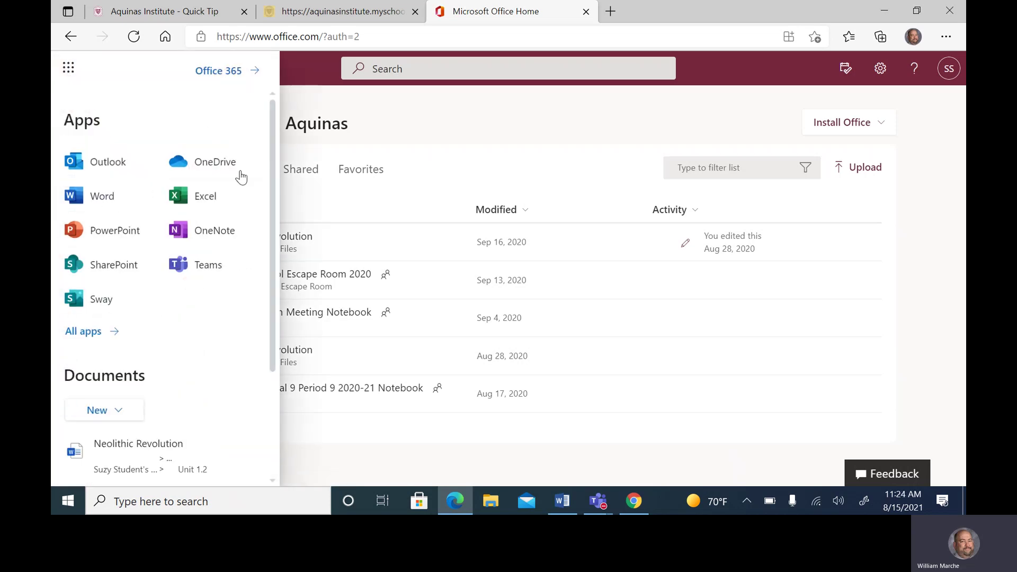
{"action": "left_click", "coordinate": [89, 164]}
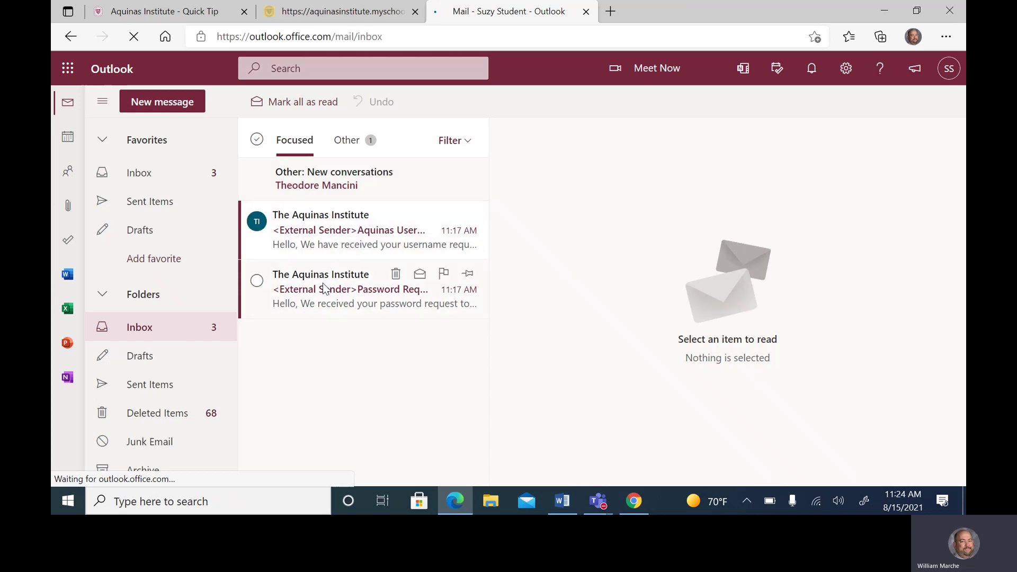
Open the Aquinas password request e-mail and follow its reset link to the Login Help page
{"action": "left_click", "coordinate": [326, 234]}
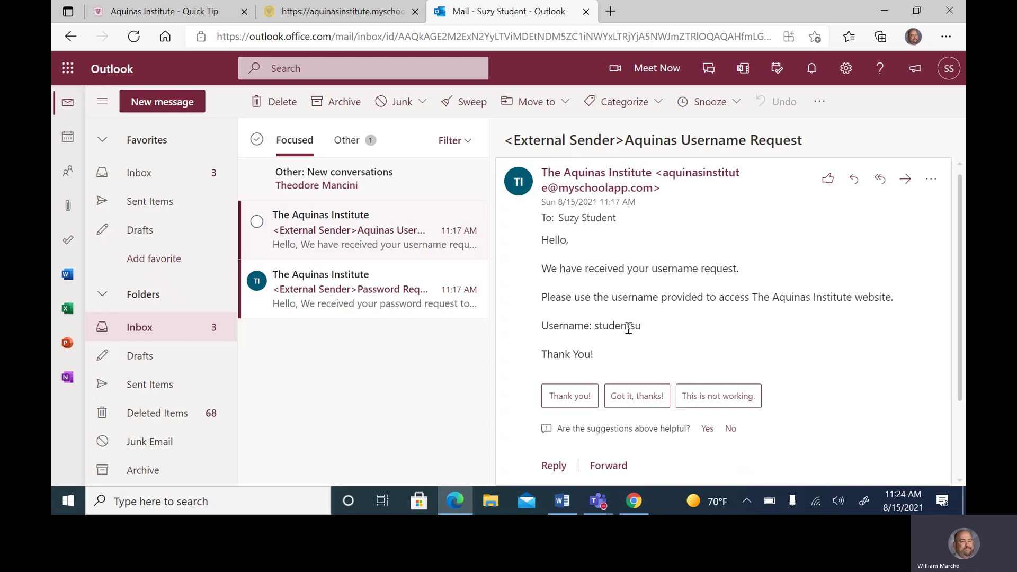
{"action": "left_click", "coordinate": [344, 289]}
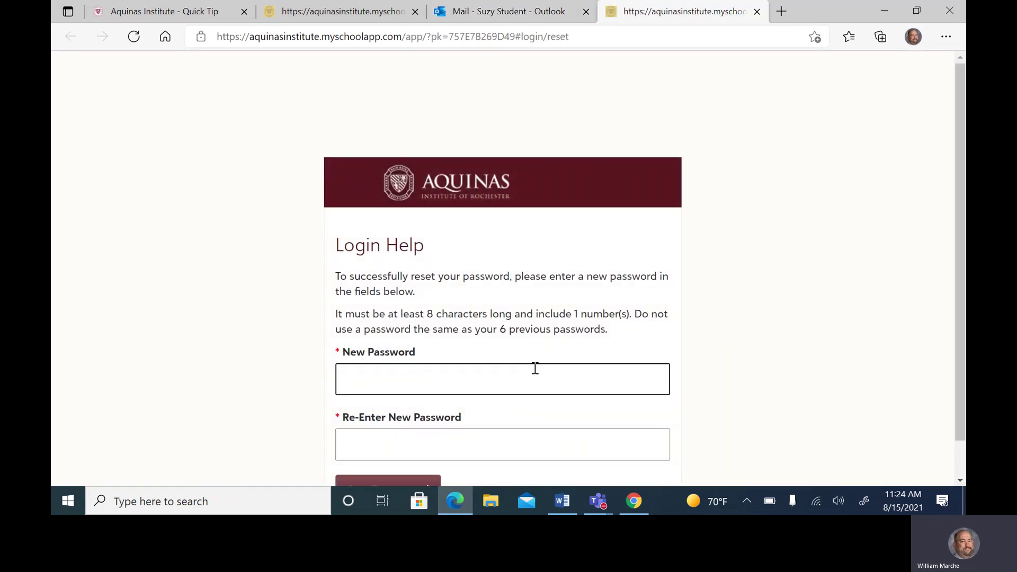
Fill in New Password and Re-Enter New Password on Login Help, then submit with Set Password
{"action": "scroll", "coordinate": [533, 365], "scroll_direction": "down", "scroll_amount": 1}
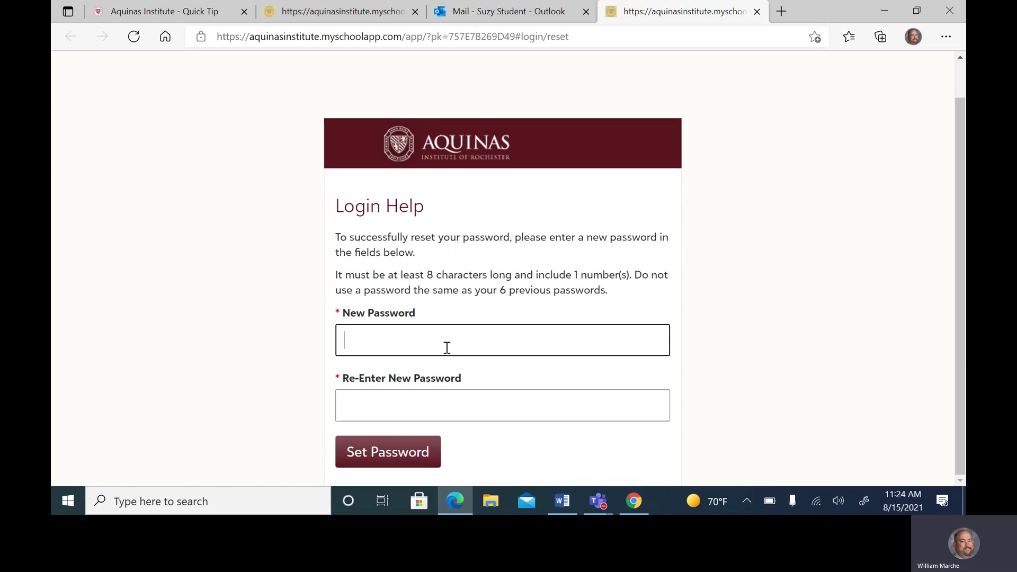
{"action": "type", "text": "*************"}
{"action": "key", "text": "Tab"}
{"action": "type", "text": "*******"}
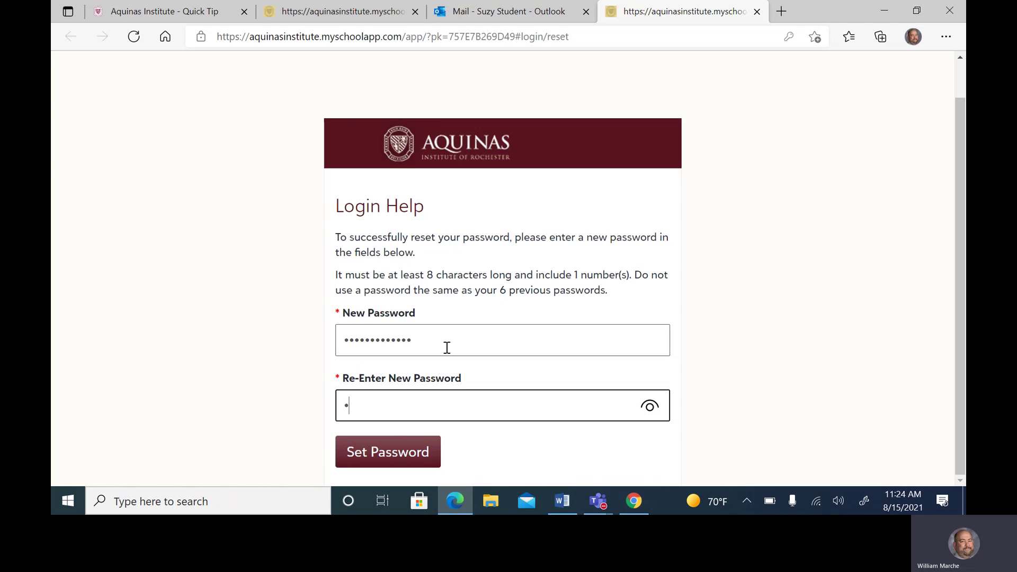
{"action": "type", "text": "*****"}
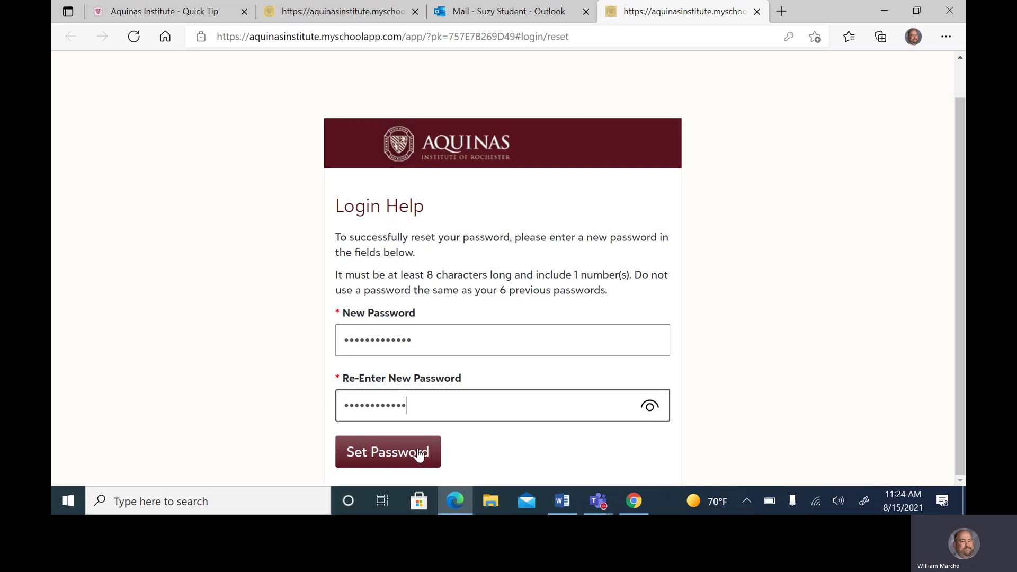
{"action": "left_click", "coordinate": [363, 462]}
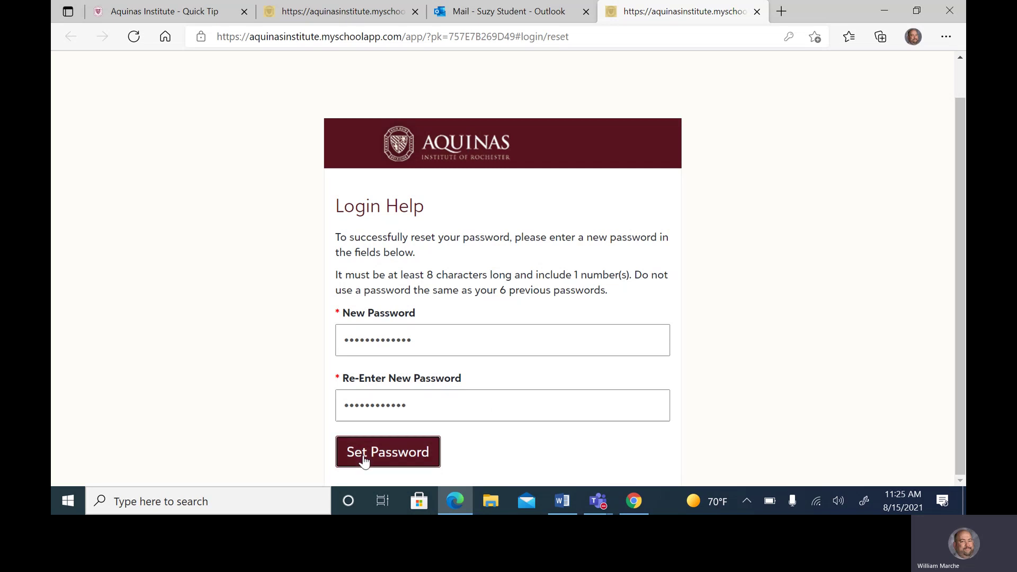
Retype identical passwords in both fields and resubmit until the My Day page loads
{"action": "double_click", "coordinate": [429, 437]}
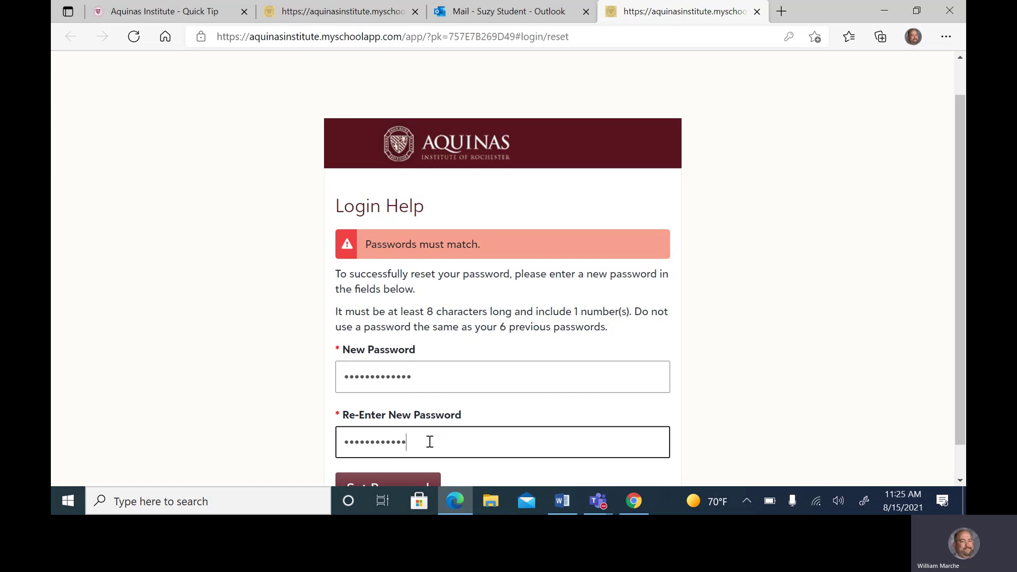
{"action": "type", "text": "a•••••••"}
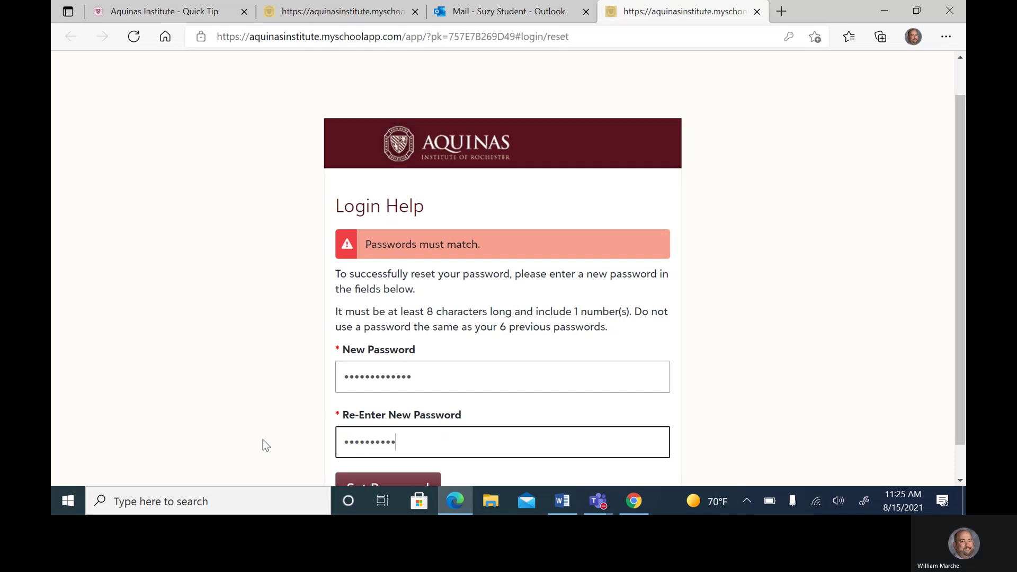
{"action": "type", "text": "a"}
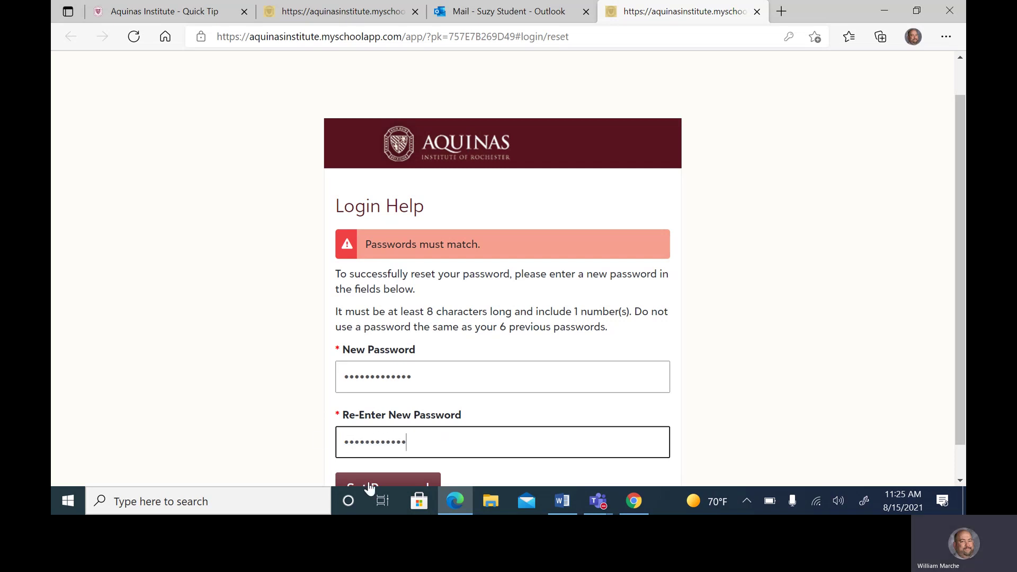
{"action": "left_click", "coordinate": [370, 486]}
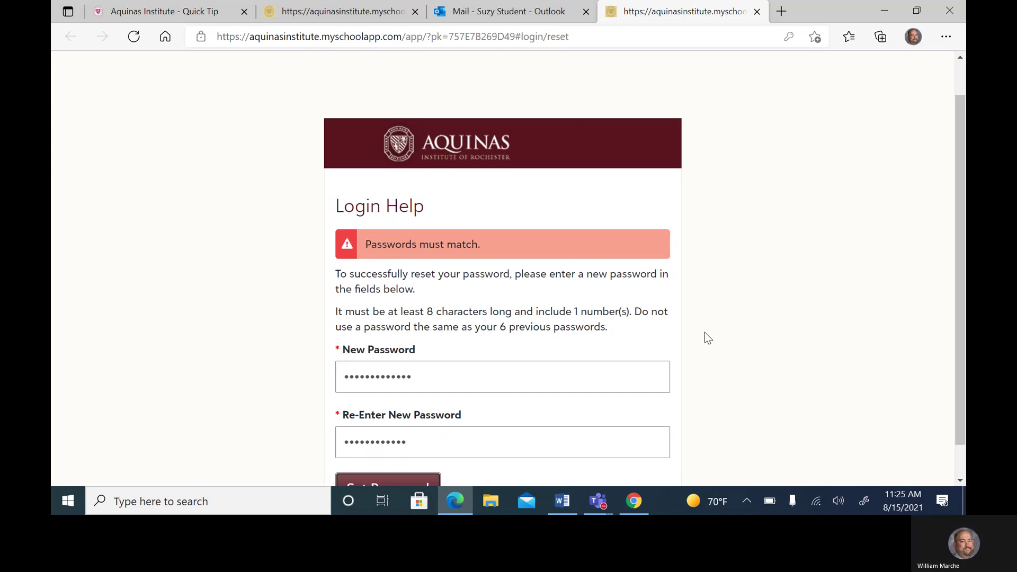
{"action": "scroll", "coordinate": [704, 332], "scroll_direction": "down", "scroll_amount": 1}
{"action": "left_click", "coordinate": [387, 454]}
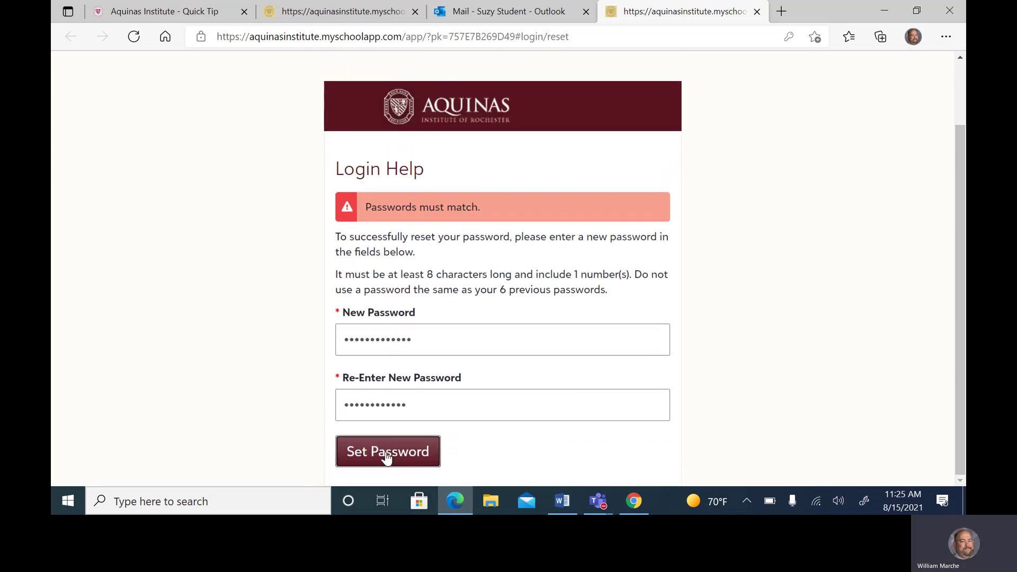
{"action": "left_click_drag", "start_coordinate": [422, 333], "coordinate": [285, 340]}
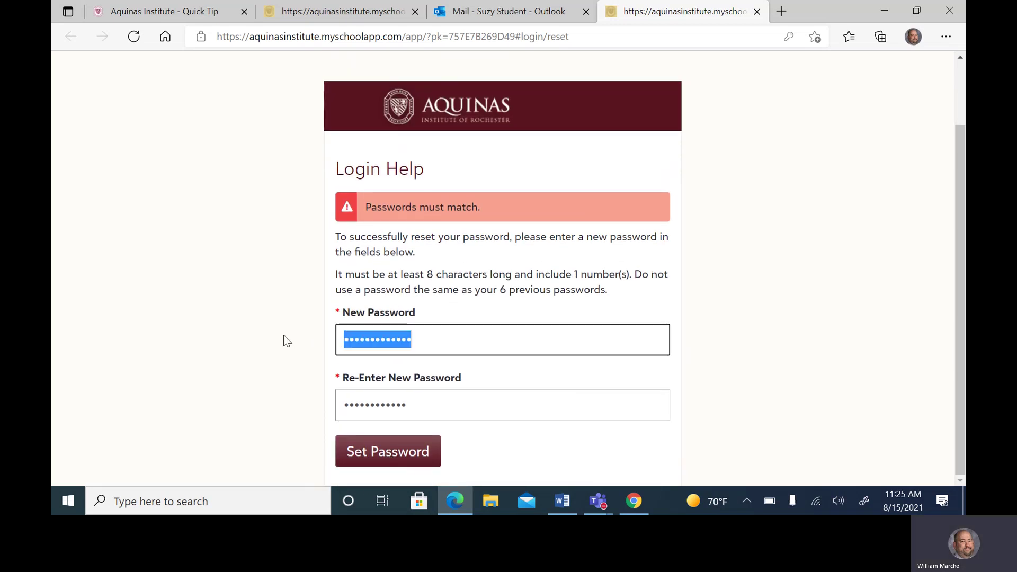
{"action": "type", "text": "•••••••"}
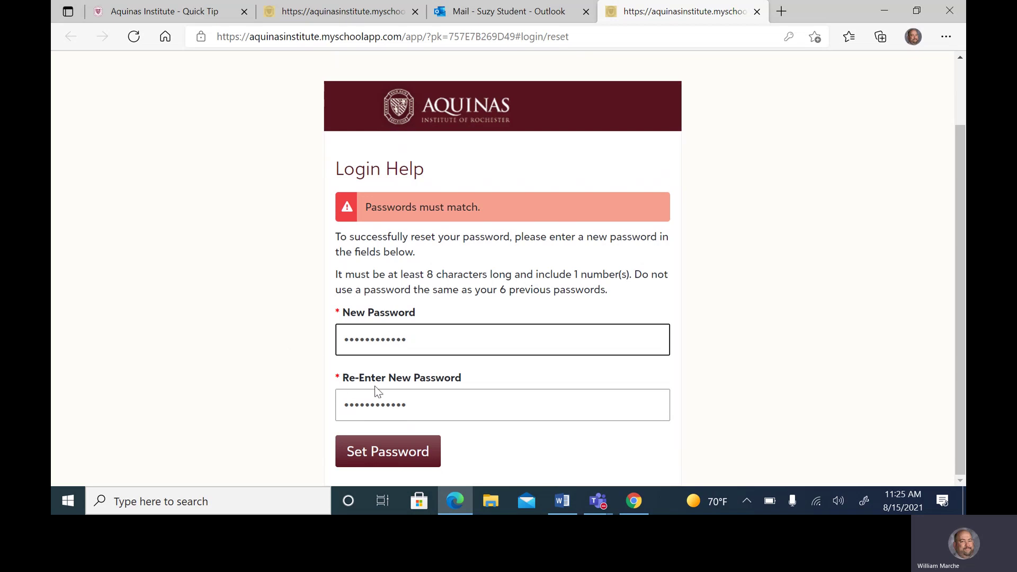
{"action": "left_click_drag", "start_coordinate": [410, 402], "coordinate": [267, 393]}
{"action": "type", "text": "••"}
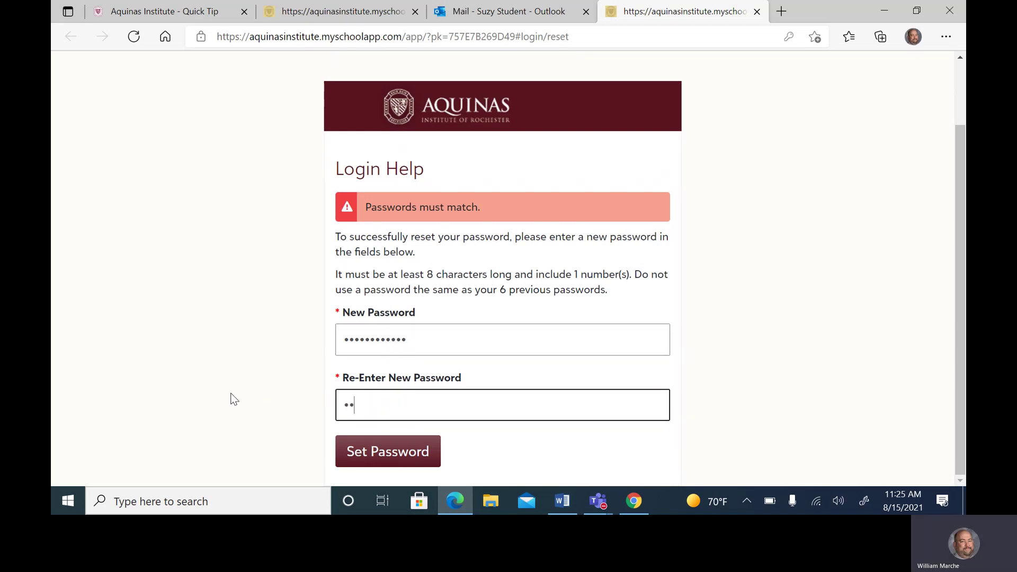
{"action": "type", "text": "•••••••••"}
{"action": "left_click", "coordinate": [391, 456]}
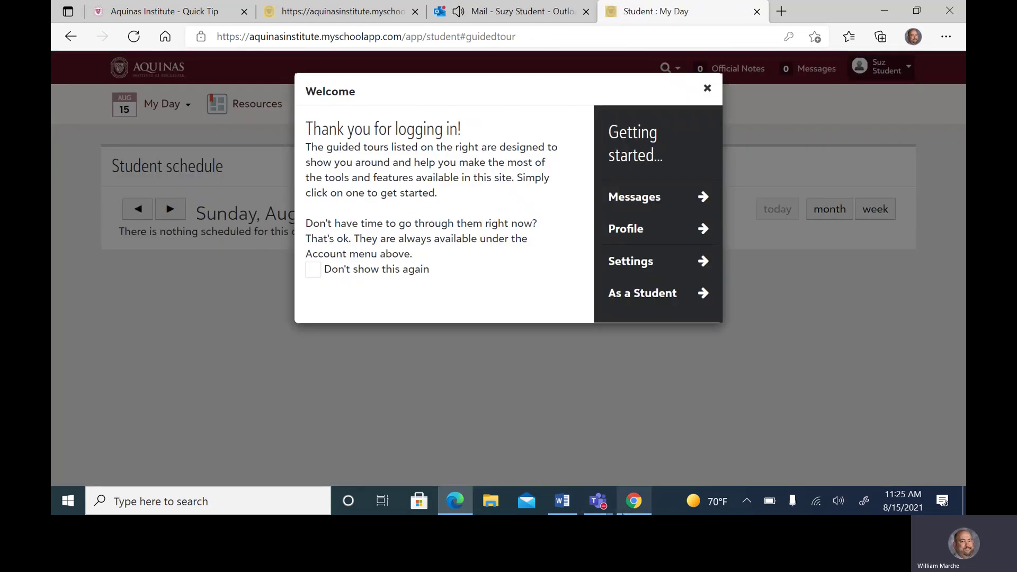
Restore the Student Academy meeting window from the Teams taskbar preview
{"action": "mouse_move", "coordinate": [603, 512]}
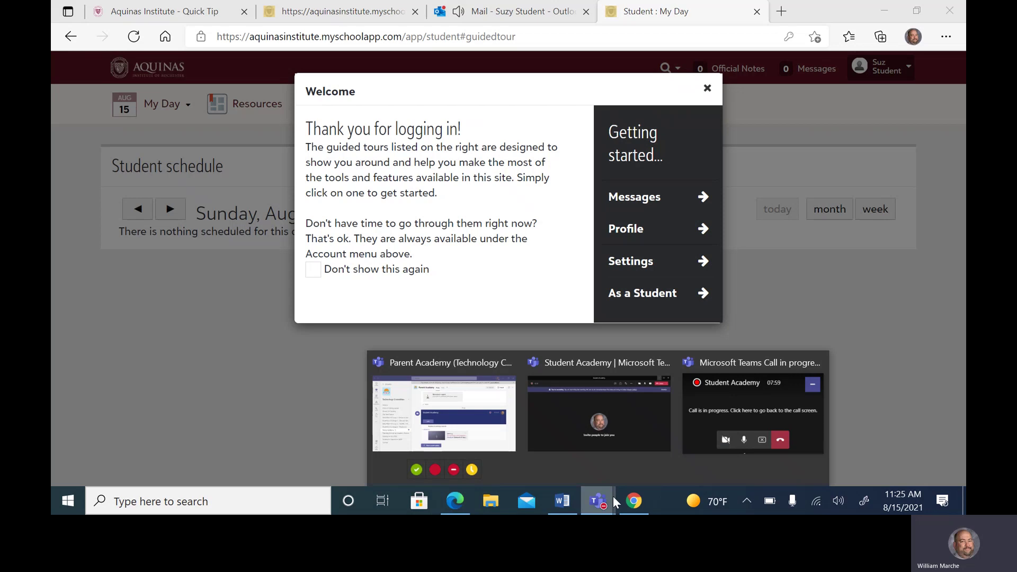
{"action": "left_click", "coordinate": [621, 411]}
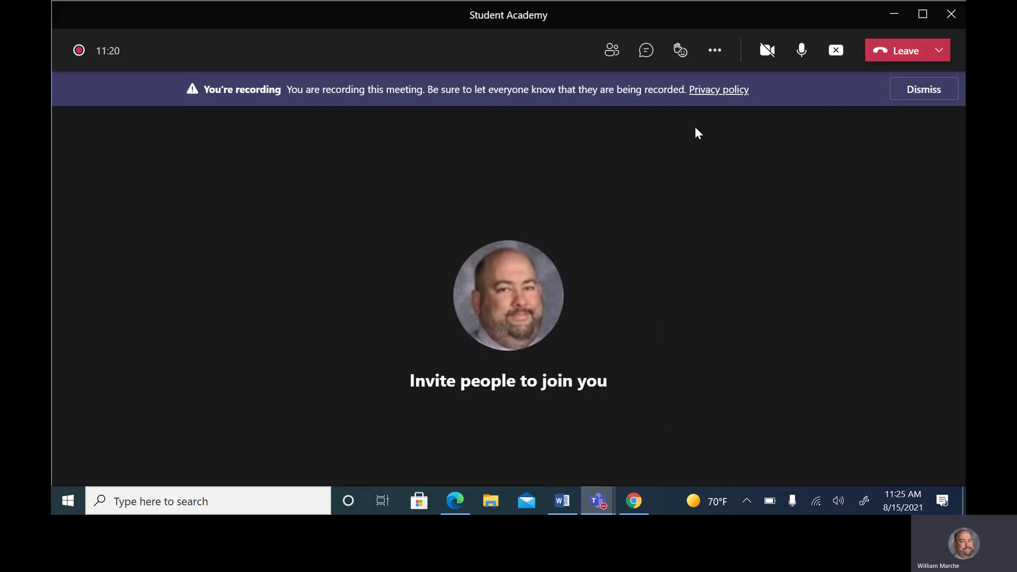